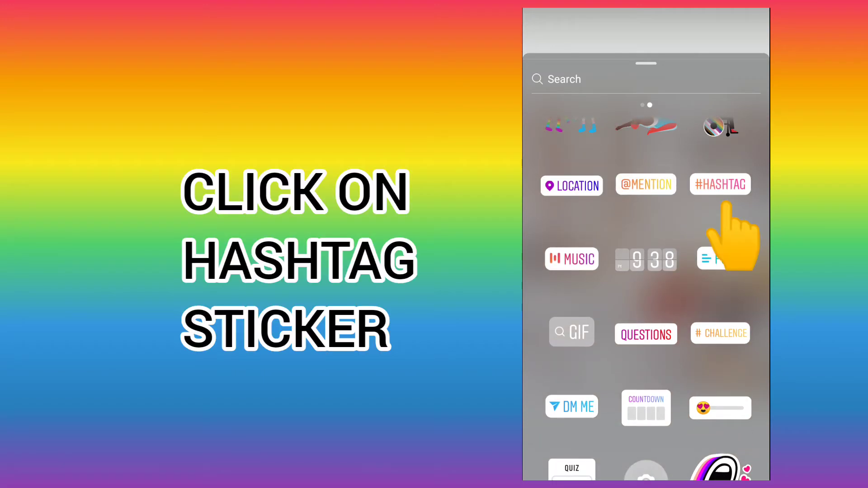
type("p")
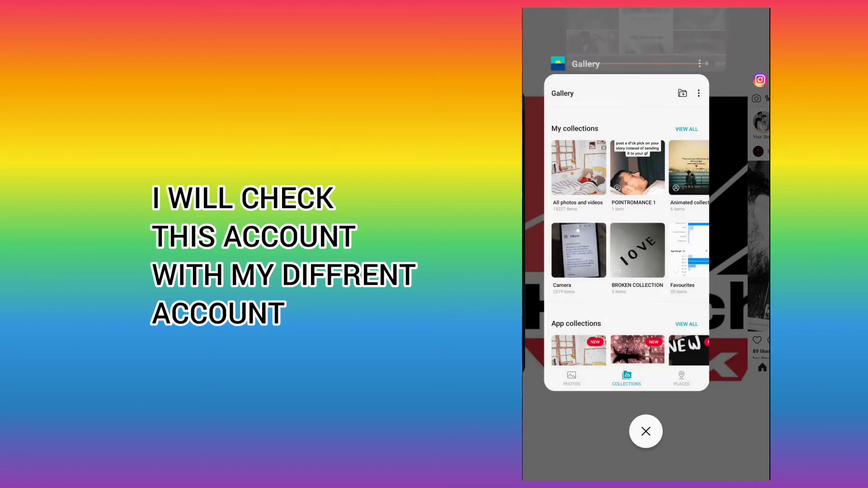
key("super")
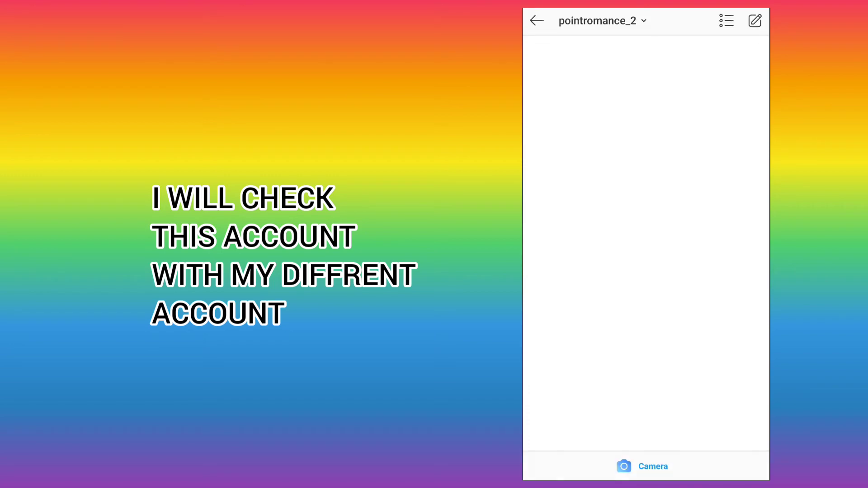
left_click_drag(644, 259, 645, 353)
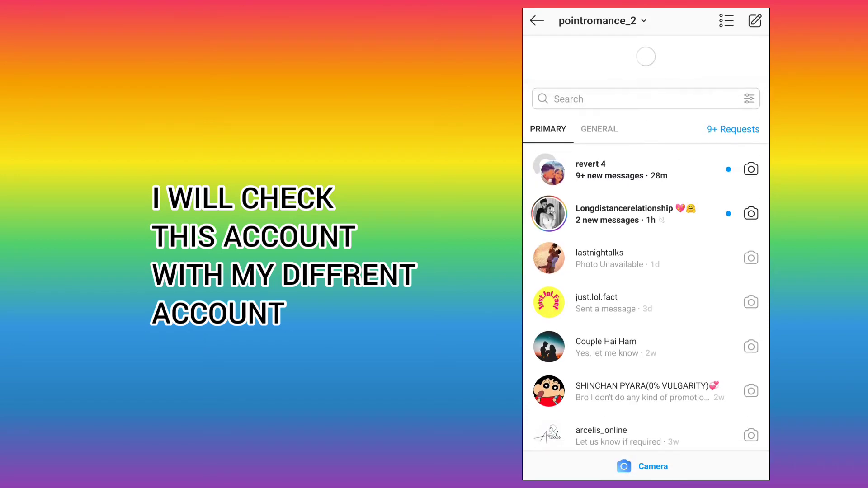